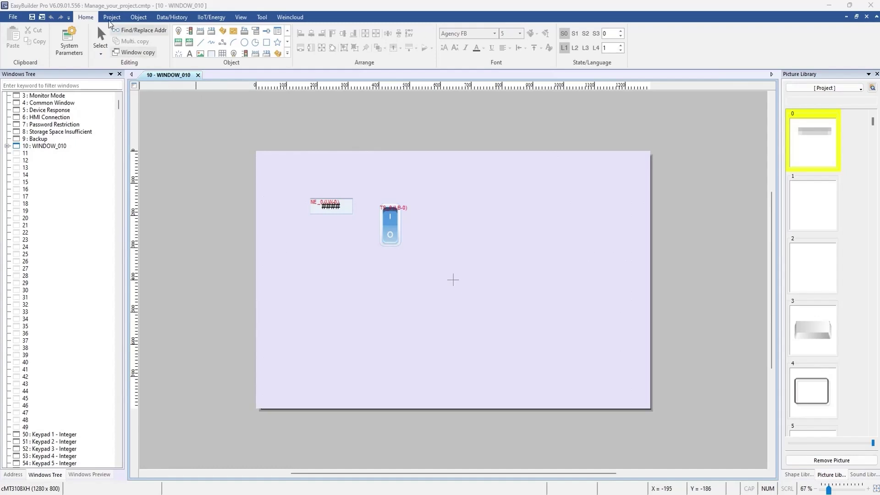
# - Switch the ribbon to the Project tab to show the compile, simulate and download tools
pyautogui.click(111, 17)
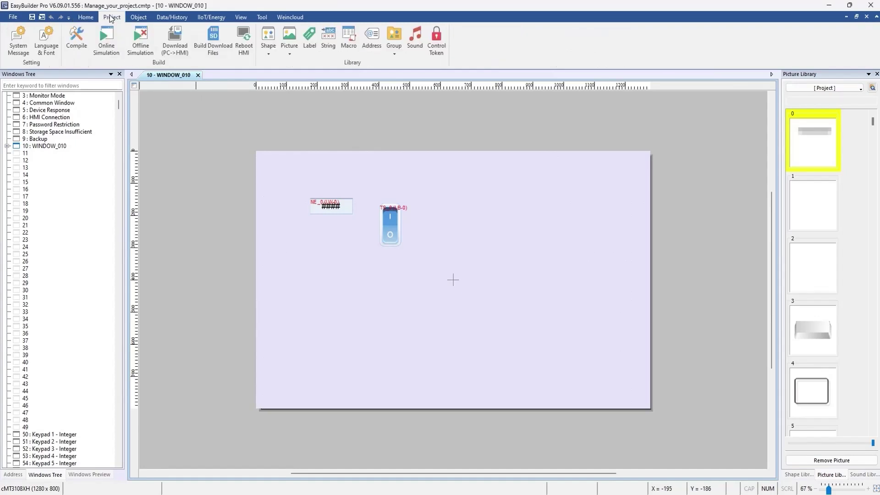
pyautogui.click(78, 42)
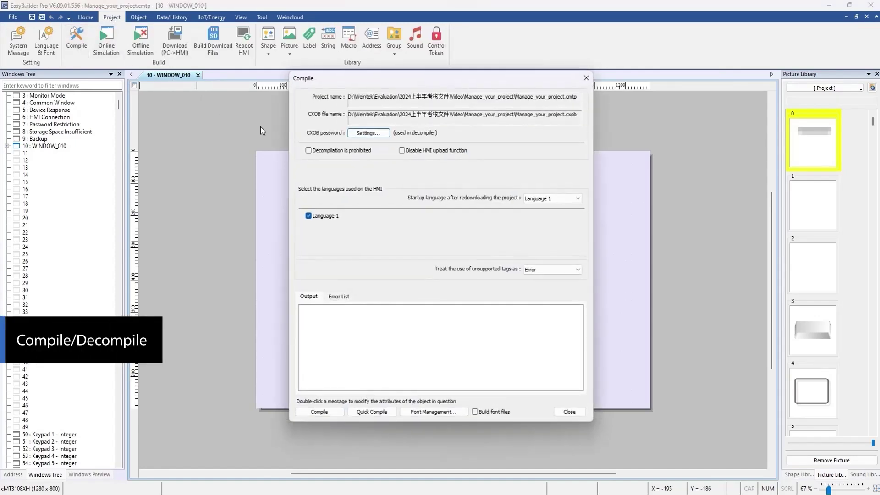
pyautogui.click(369, 133)
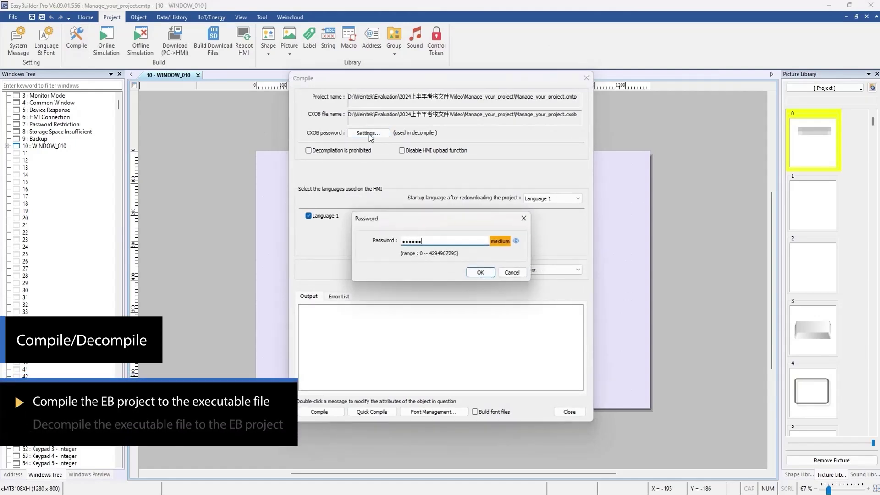
pyautogui.click(516, 240)
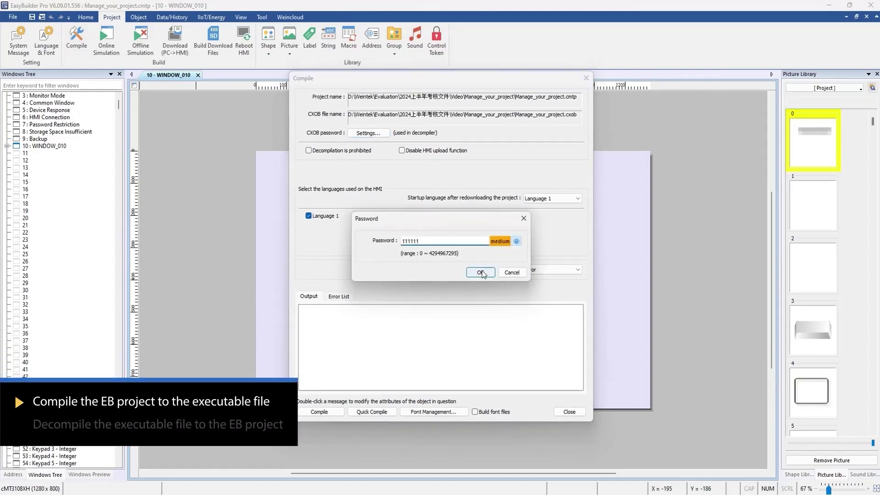
pyautogui.click(480, 273)
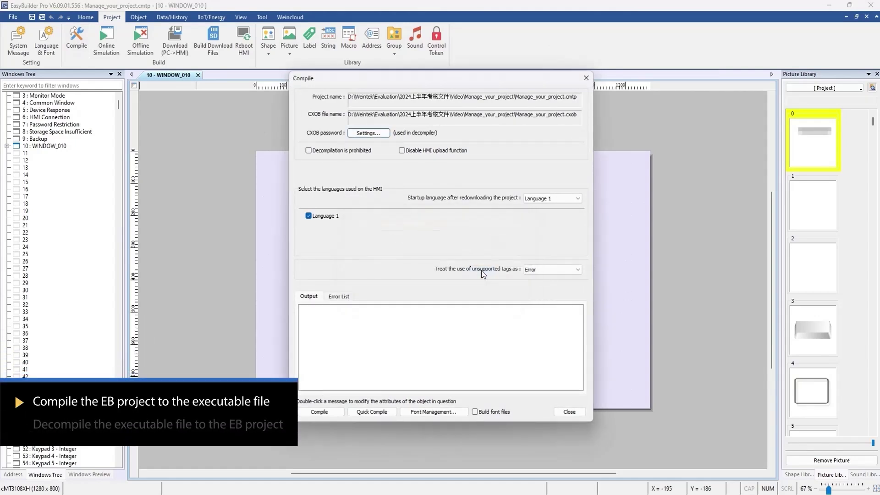
pyautogui.click(324, 413)
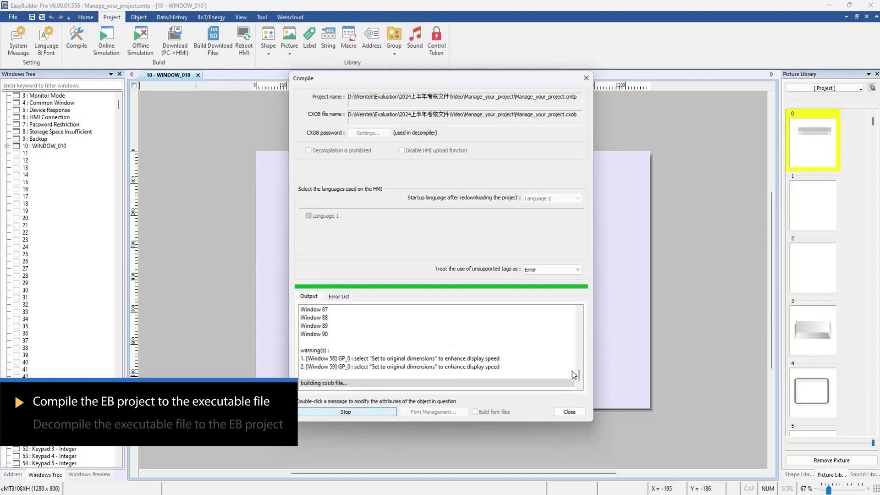
pyautogui.scroll(1, 577, 377)
pyautogui.scroll(2, 579, 369)
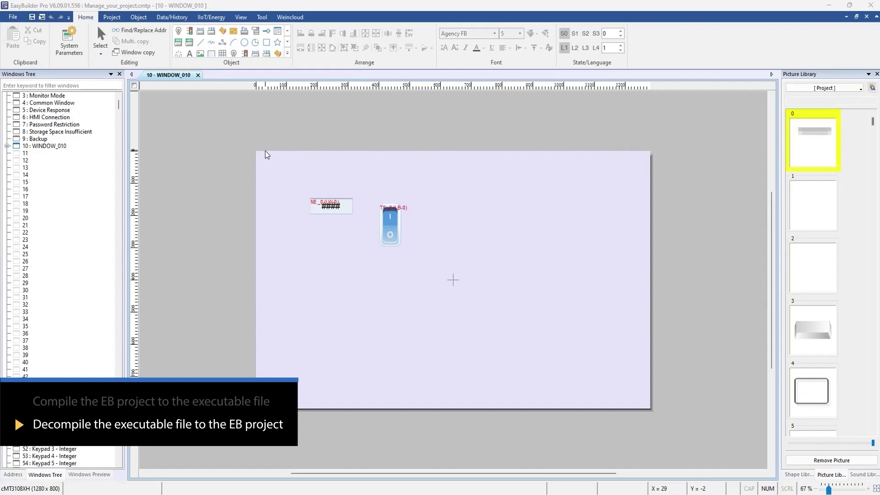
pyautogui.click(13, 16)
# - Decompile Manage_your_project.cxob, chosen as the source file, into Manage_your_project.cmtp
pyautogui.click(59, 132)
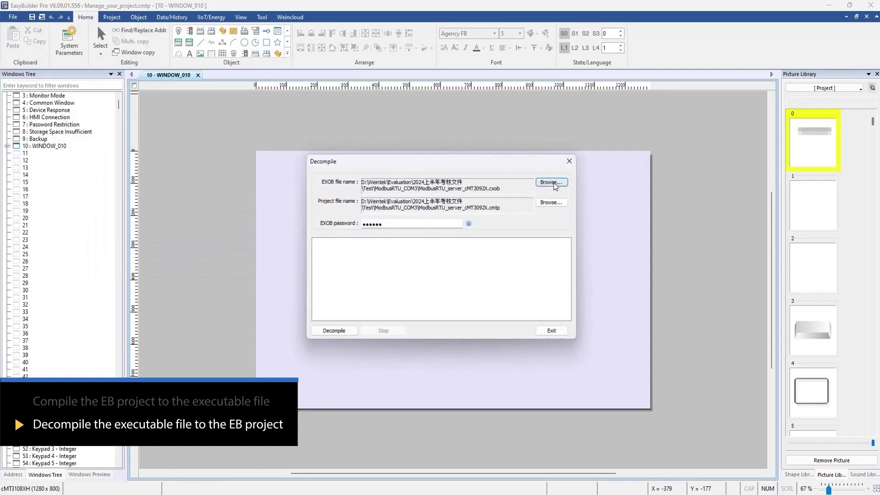
pyautogui.click(554, 183)
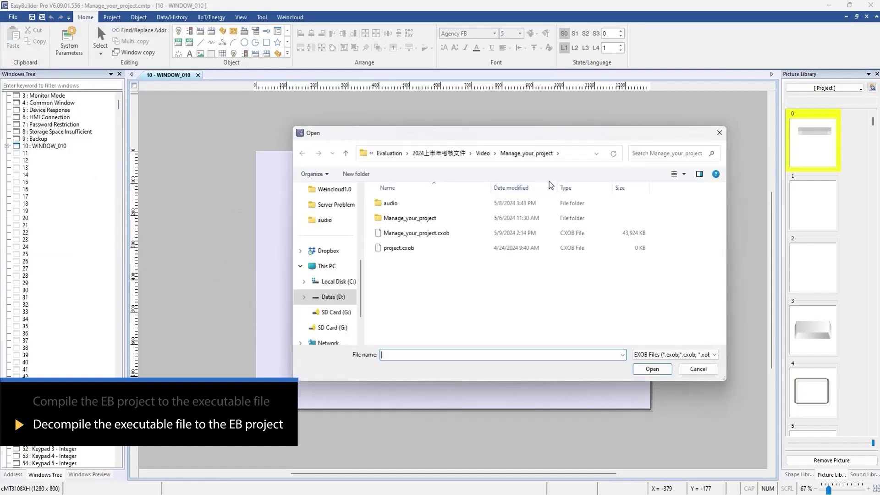
pyautogui.click(455, 234)
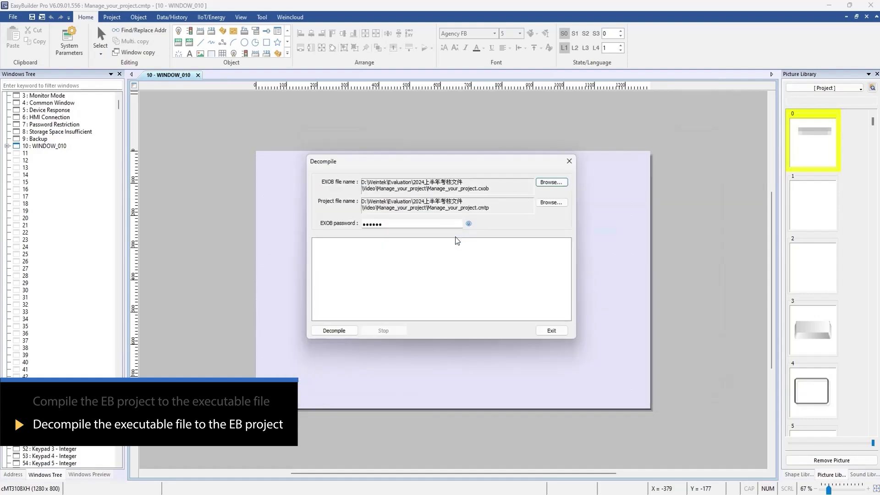
pyautogui.click(337, 331)
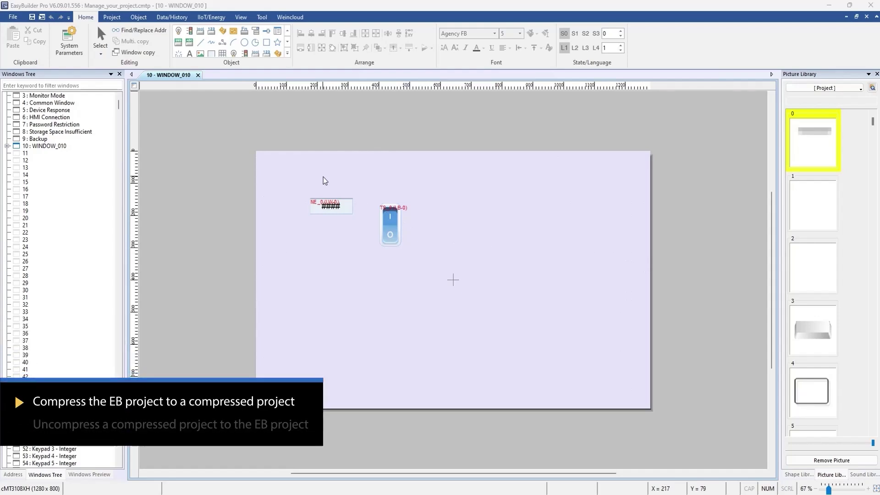
# - Compress Manage_your_project.cmtp into a project package, then close the Compress/Uncompress tool
pyautogui.click(16, 19)
pyautogui.click(56, 167)
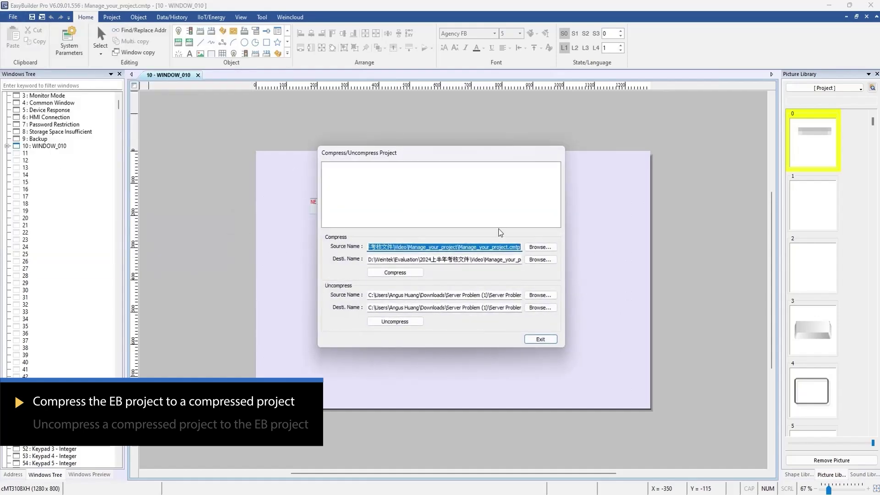
pyautogui.click(532, 247)
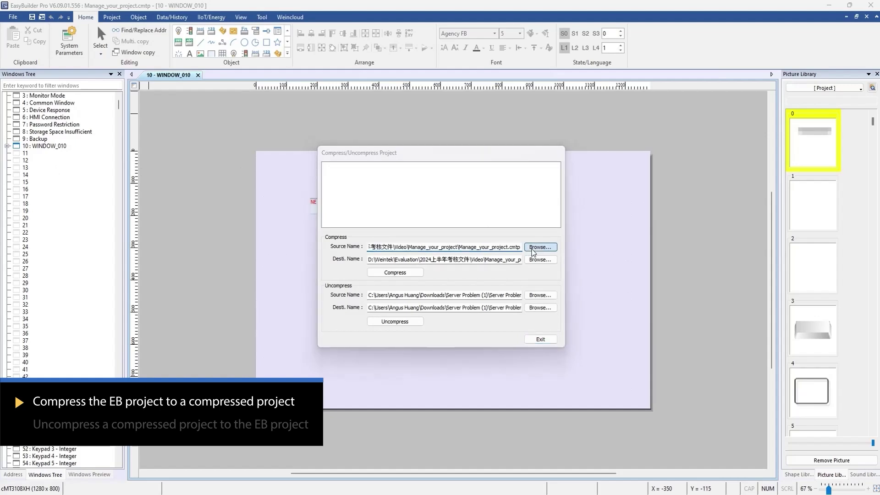
pyautogui.click(447, 232)
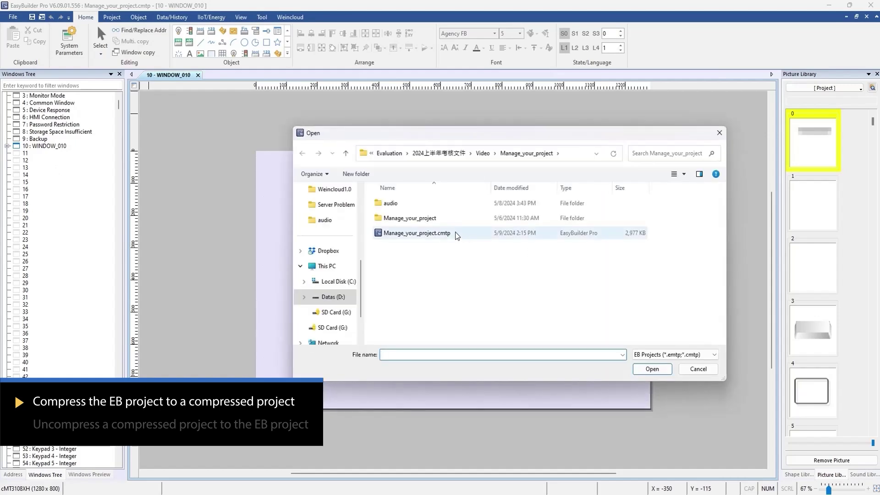
pyautogui.doubleClick(455, 237)
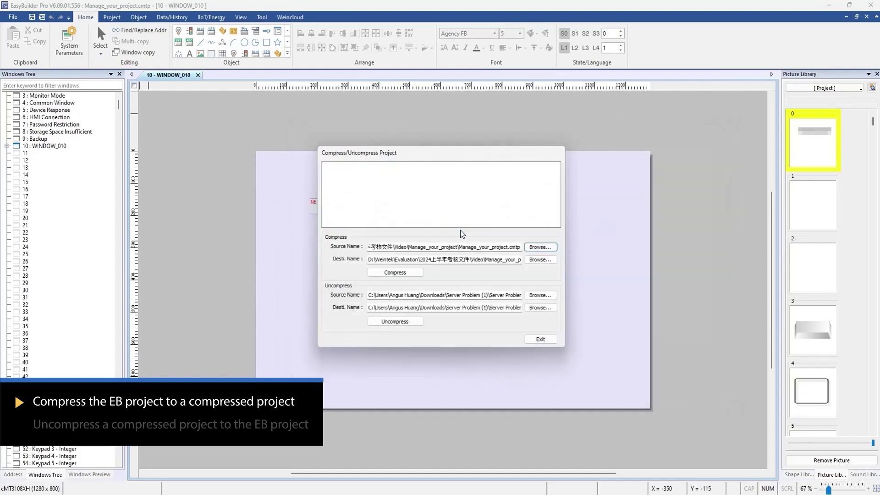
pyautogui.click(399, 274)
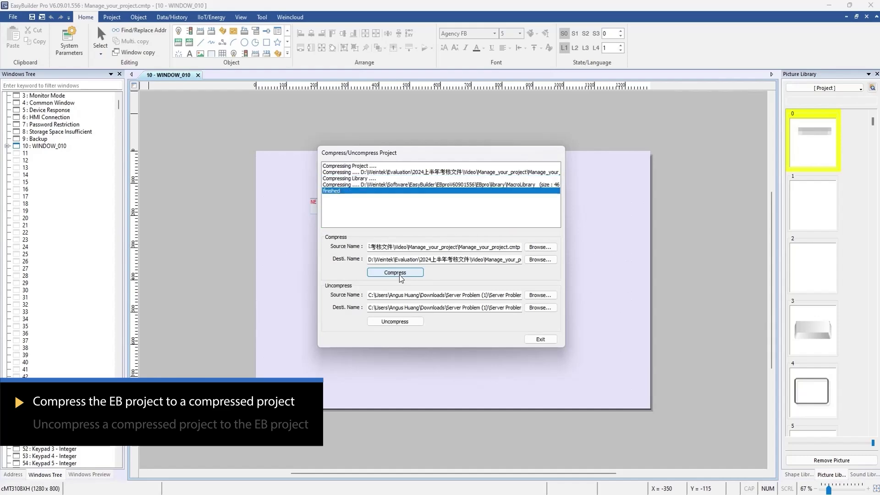
pyautogui.click(539, 339)
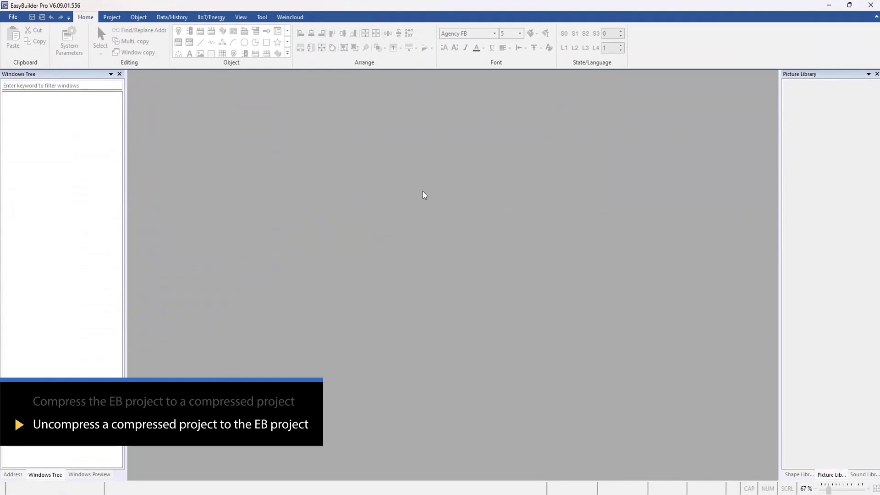
# - Uncompress the Manage_your_project package to Manage_your_project.cmtp, allowing library file replacement
pyautogui.click(14, 18)
pyautogui.click(48, 166)
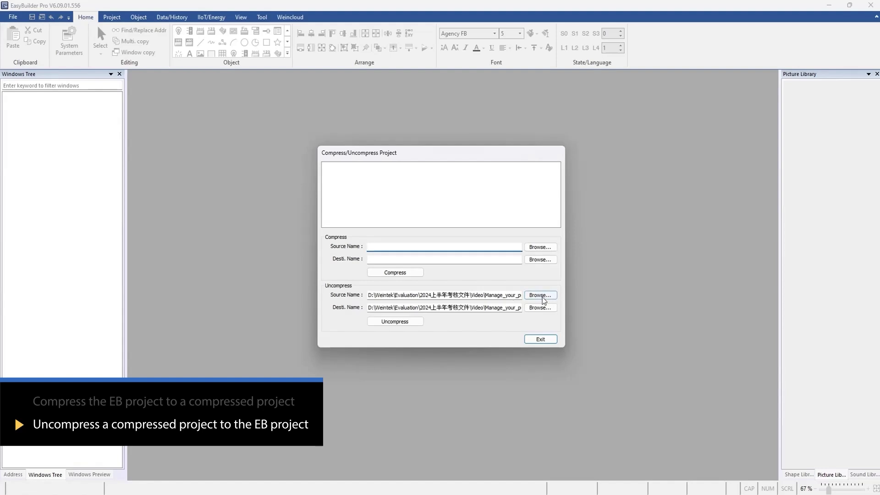
pyautogui.click(542, 298)
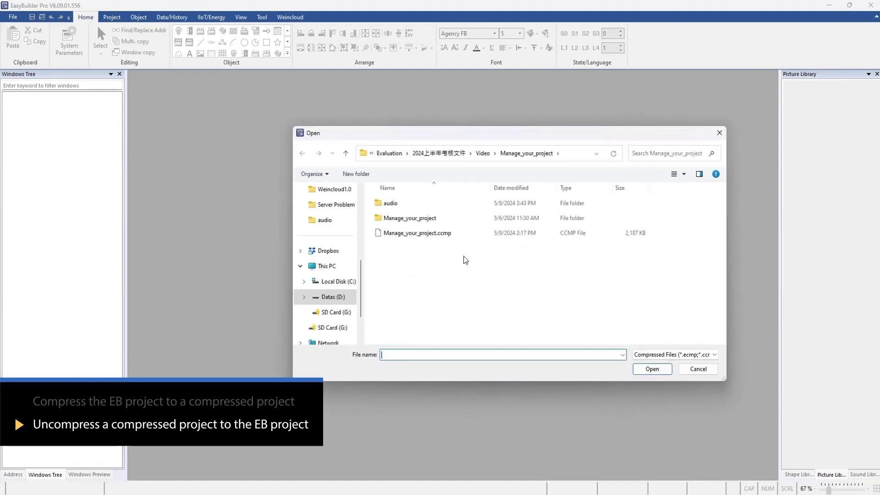
pyautogui.doubleClick(456, 239)
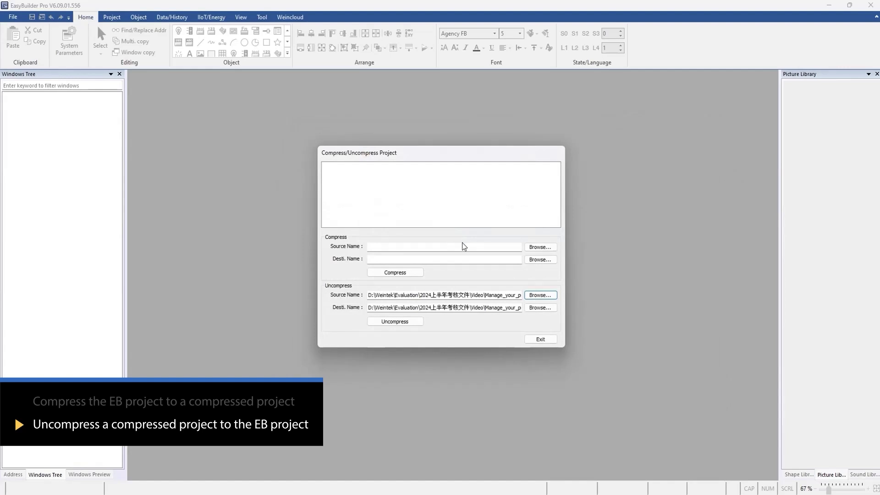
pyautogui.click(506, 311)
pyautogui.press('End')
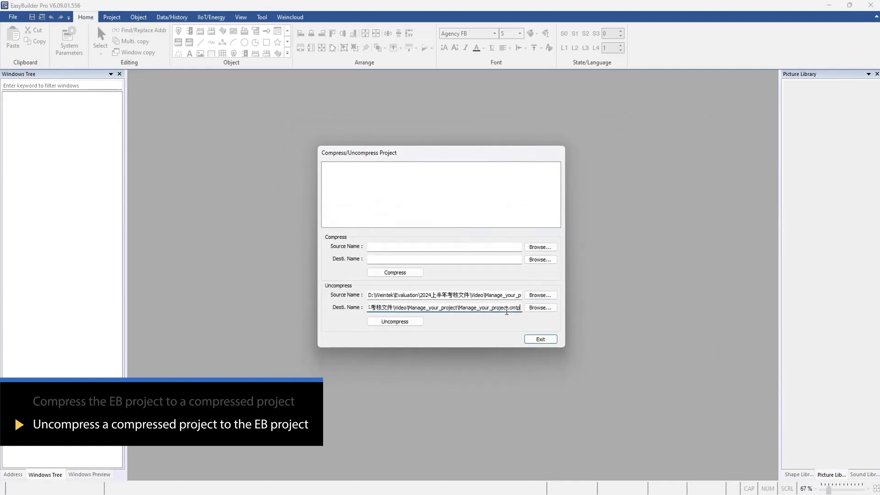
pyautogui.click(413, 328)
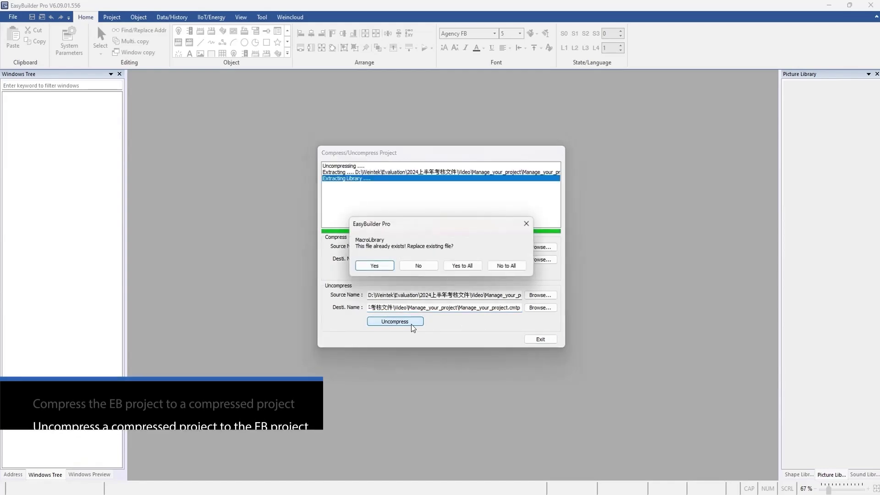
pyautogui.click(472, 265)
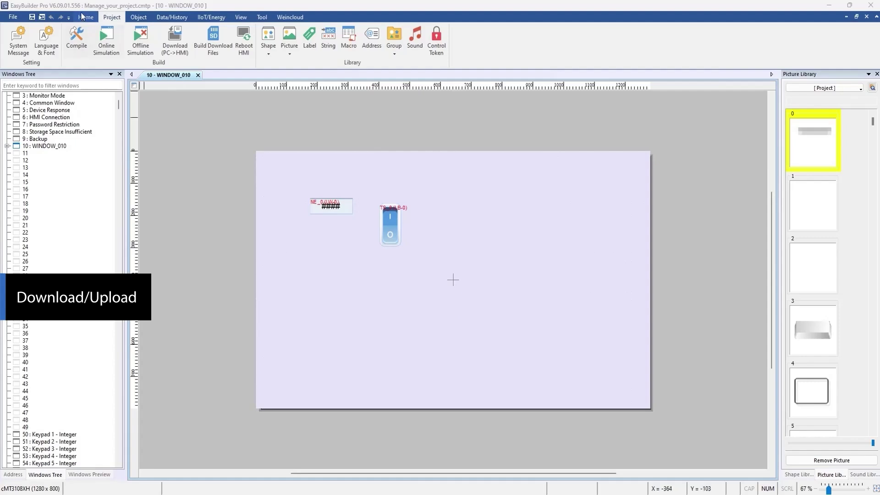
# - Bring up the Download (PC->HMI) settings from the Project ribbon
pyautogui.click(85, 17)
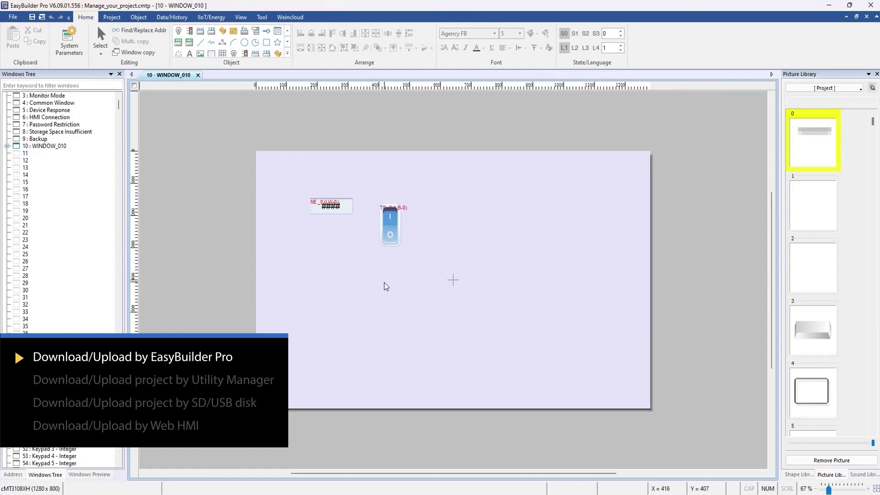
pyautogui.click(112, 18)
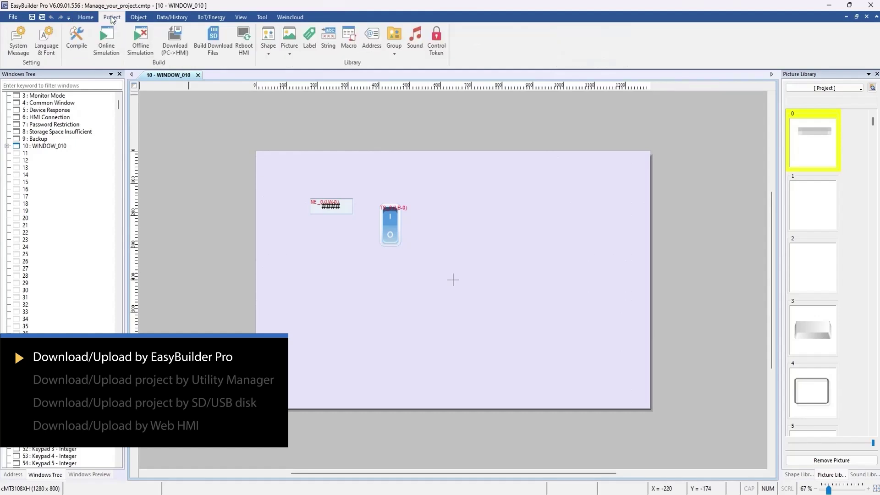
pyautogui.click(177, 36)
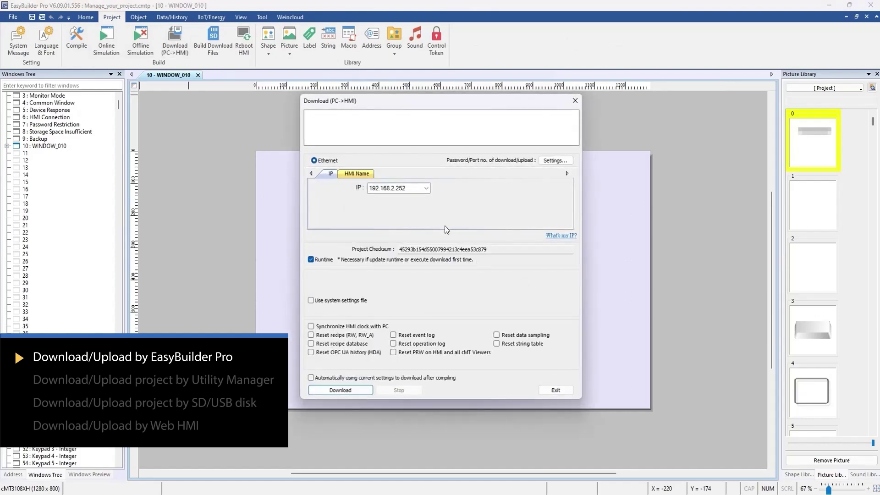
# - Download the project over Ethernet to the HMI at 192.168.2.252
pyautogui.doubleClick(393, 189)
pyautogui.write('19')
pyautogui.write('2.168.2.25')
pyautogui.write('2')
pyautogui.click(355, 391)
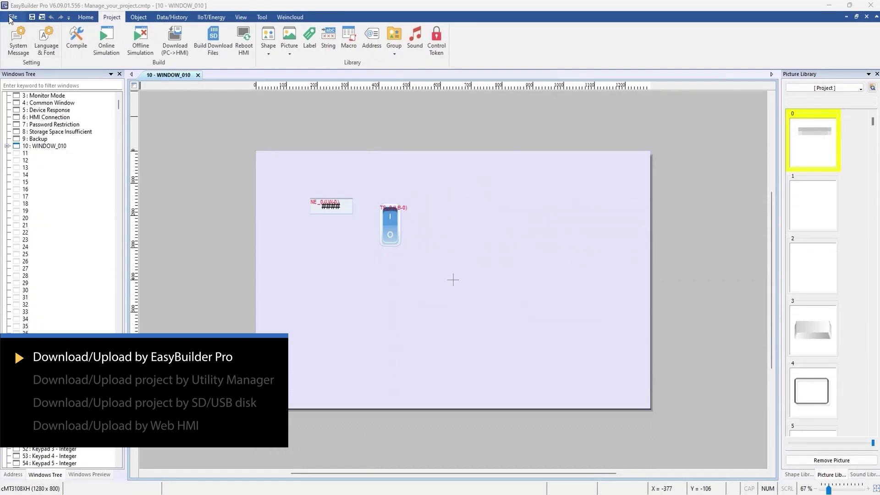
pyautogui.click(12, 18)
# - Upload the project from the cMT3108XH HMI at 192.168.2.252
pyautogui.click(49, 146)
pyautogui.moveTo(367, 240); pyautogui.dragTo(404, 242)
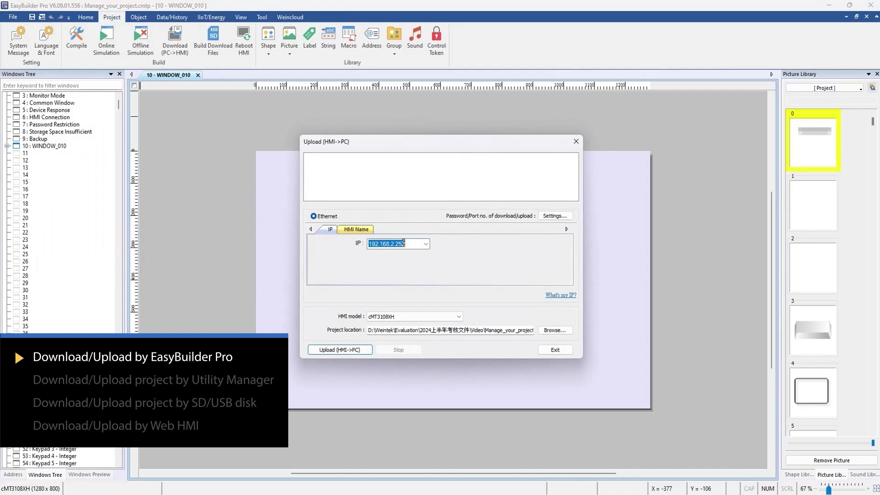
pyautogui.press('BackSpace')
pyautogui.write('192.168.2.252')
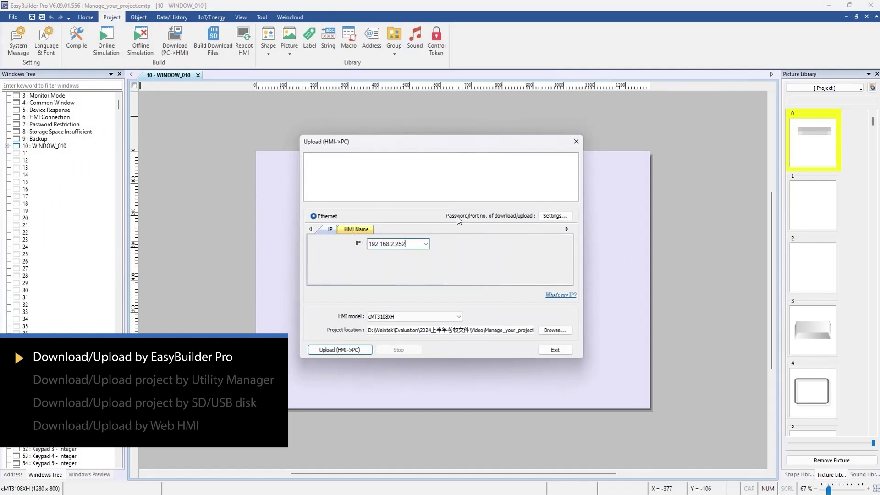
pyautogui.click(420, 317)
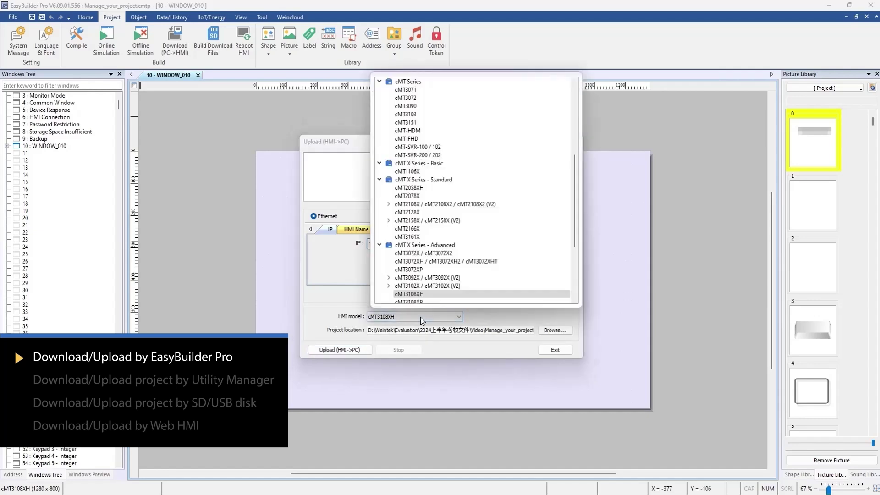
pyautogui.click(419, 316)
pyautogui.click(346, 349)
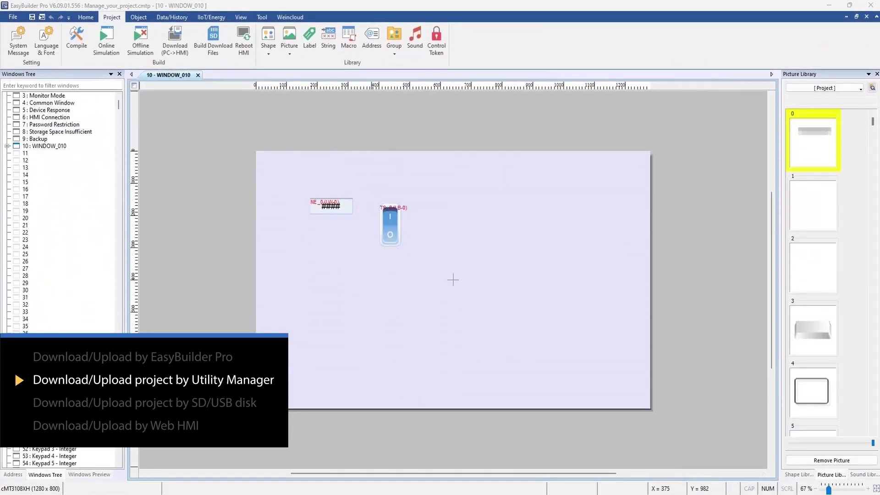
# - Launch Utility Manager from Start, keeping cMT X Series - Advanced as the model series
pyautogui.press('super')
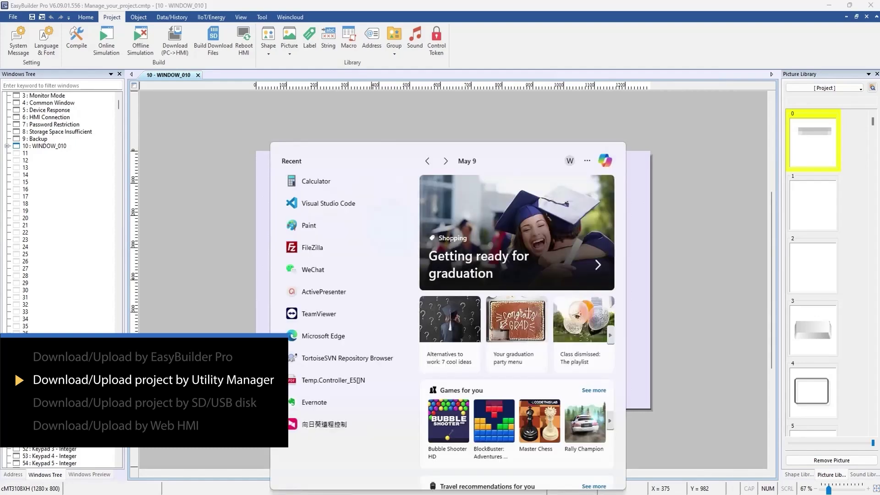
pyautogui.write('ut')
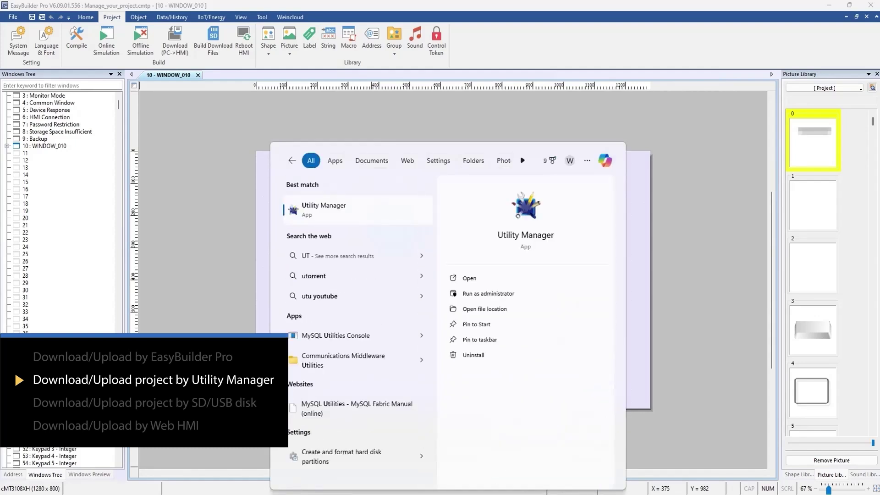
pyautogui.press('Return')
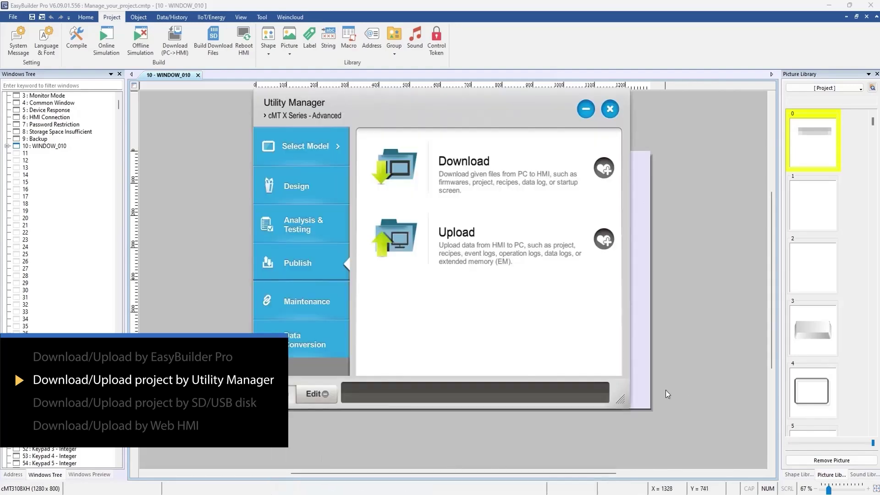
pyautogui.click(299, 147)
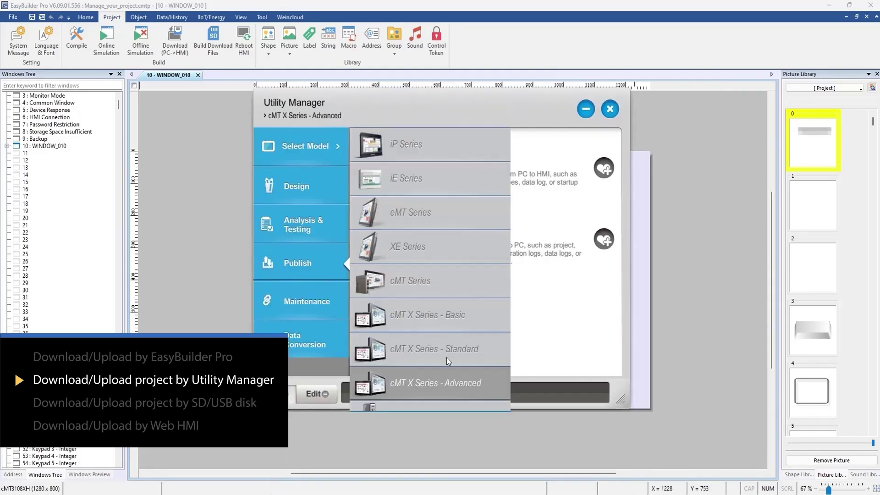
pyautogui.click(449, 384)
# - Download Manage_your_project.cxob from Utility Manager to the HMI at 192.168.2.252
pyautogui.click(399, 187)
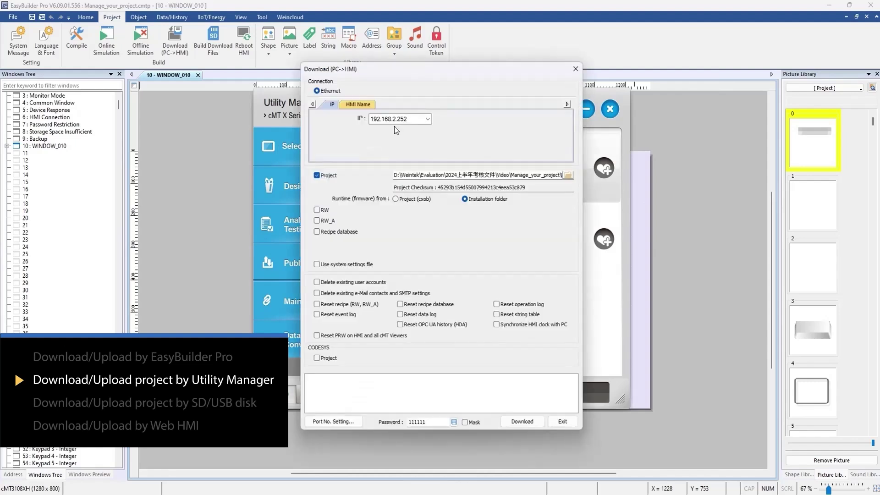
pyautogui.doubleClick(407, 121)
pyautogui.write('19')
pyautogui.click(569, 175)
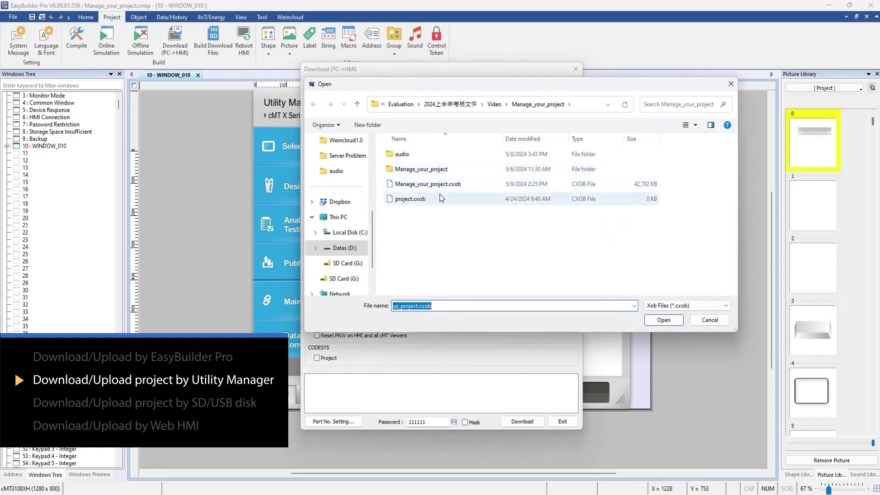
pyautogui.click(438, 190)
pyautogui.doubleClick(438, 187)
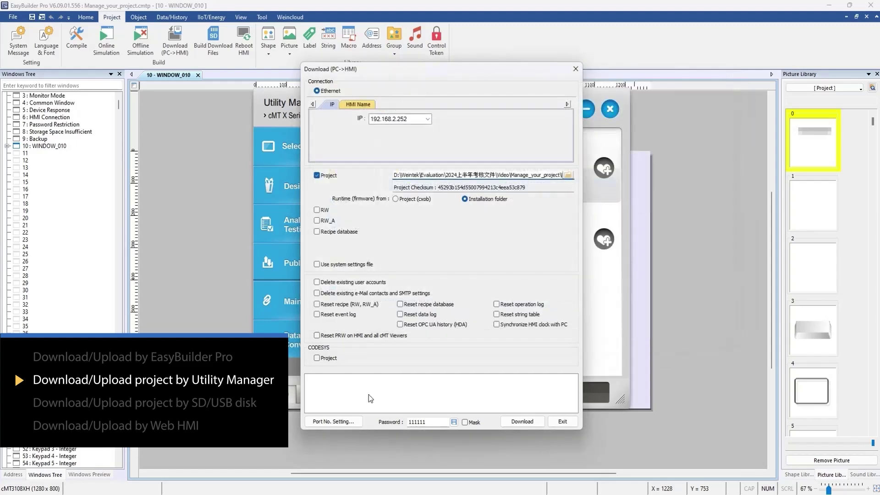
pyautogui.click(528, 424)
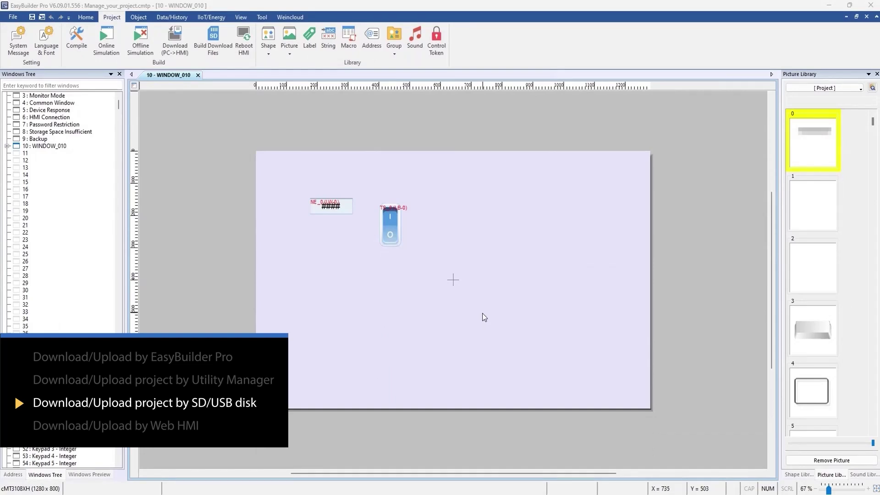
# - Build download files into E:\Manage_your_project on the USB drive, then dismiss the success message
pyautogui.click(213, 34)
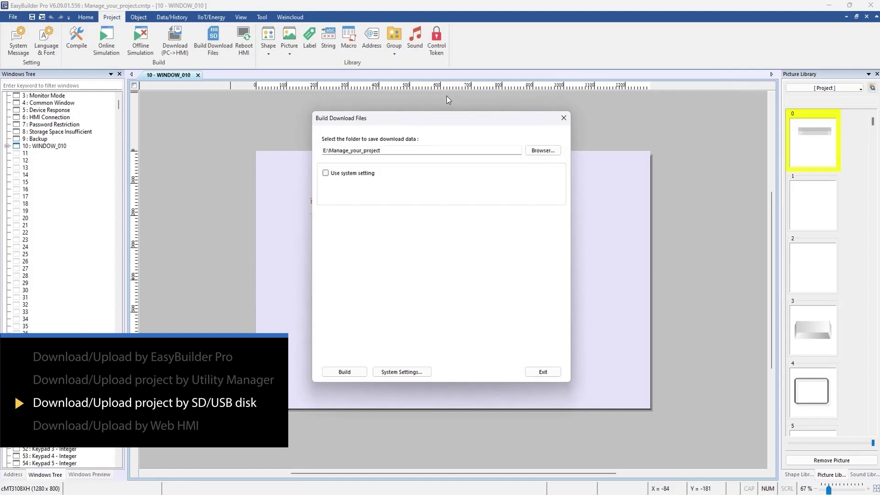
pyautogui.click(555, 151)
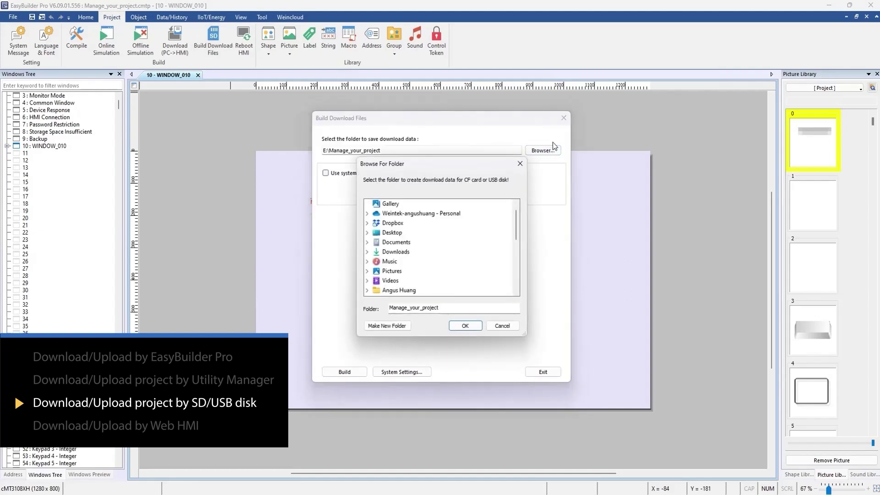
pyautogui.moveTo(516, 225); pyautogui.dragTo(517, 259)
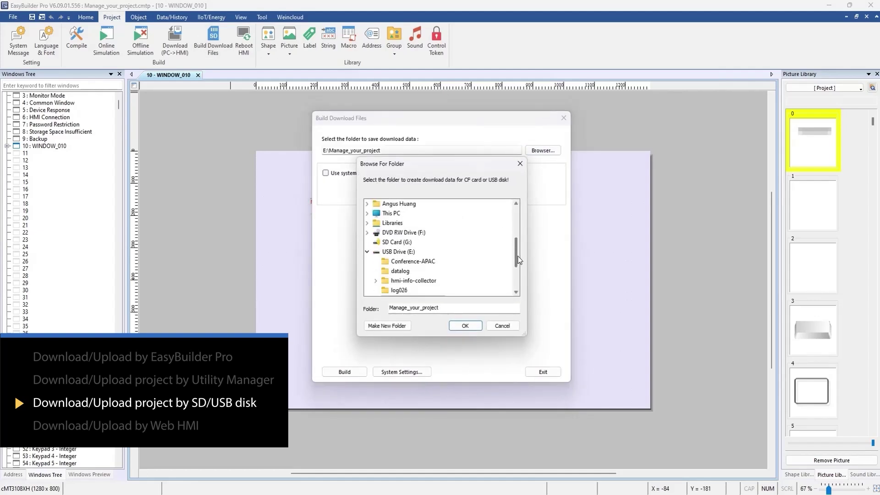
pyautogui.click(465, 326)
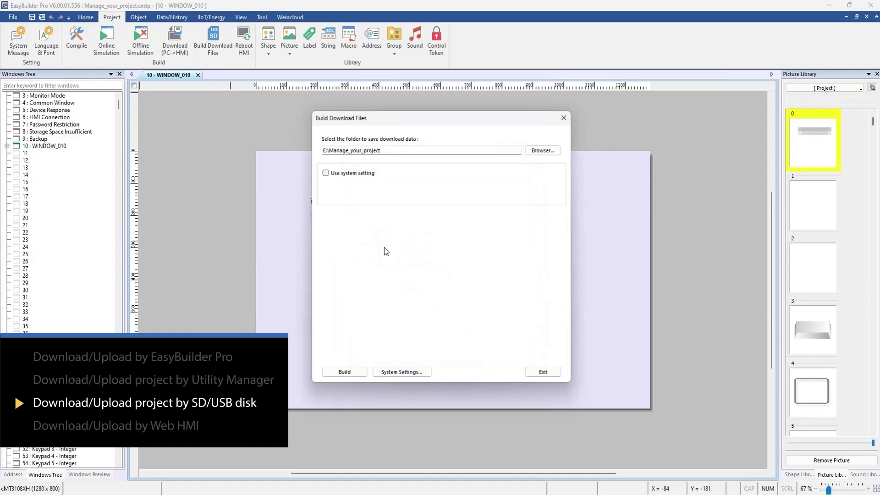
pyautogui.click(343, 373)
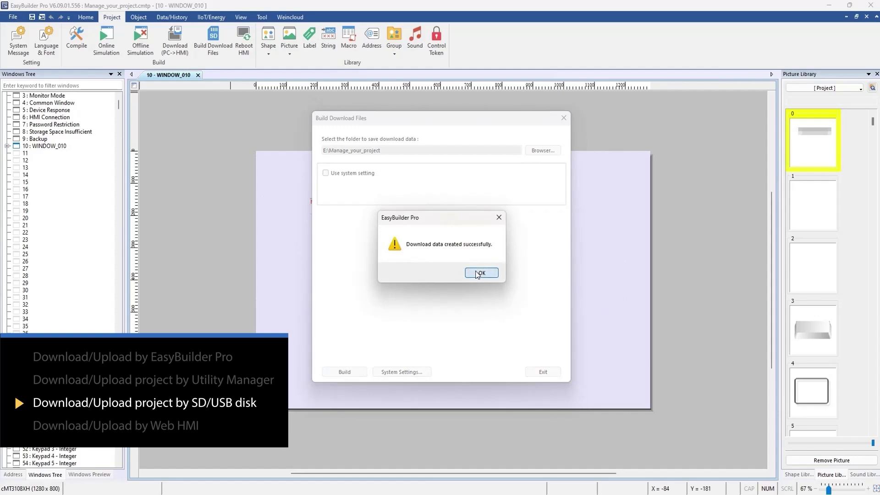
pyautogui.click(474, 275)
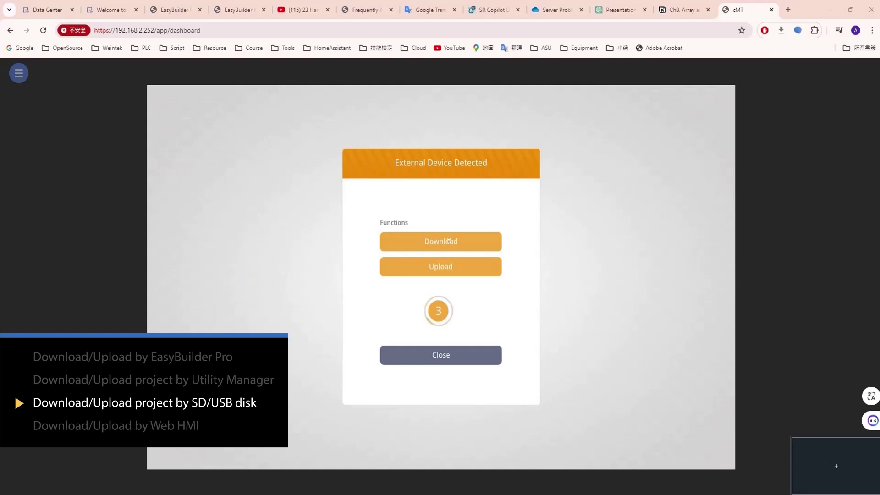
# - Choose Download for the detected USB device and enter the download password
pyautogui.click(447, 241)
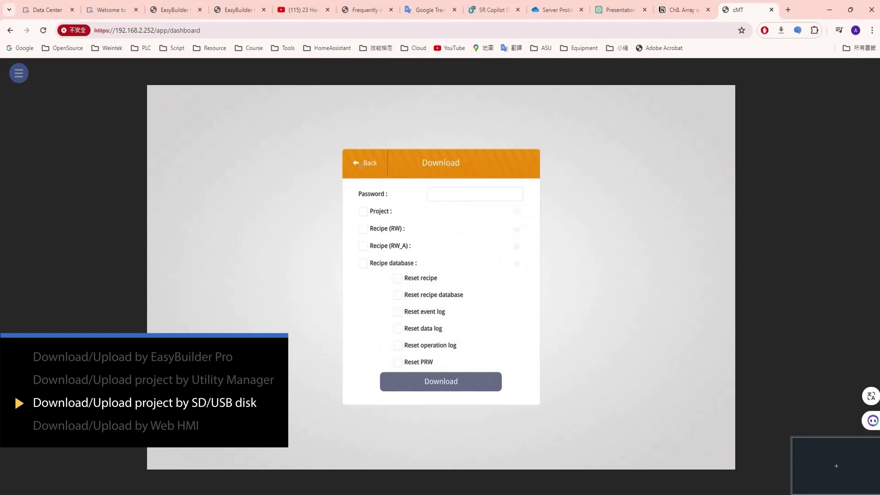
pyautogui.click(464, 197)
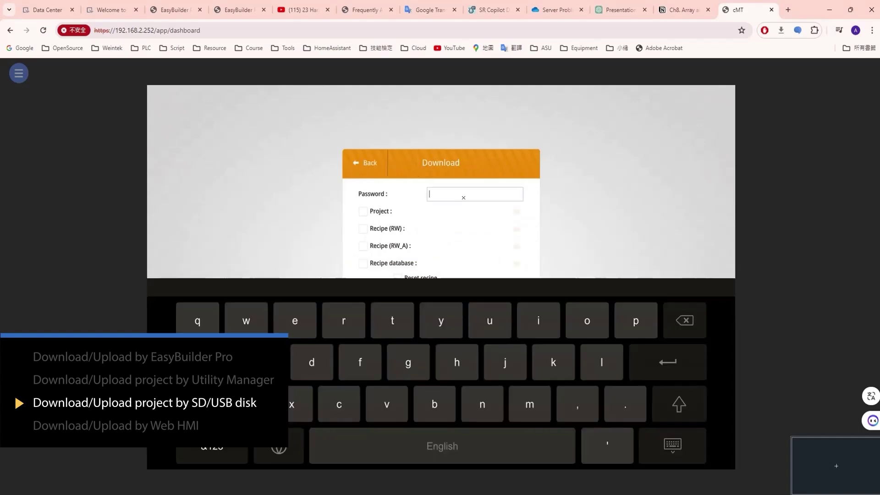
pyautogui.click(196, 451)
pyautogui.click(188, 323)
pyautogui.click(188, 323)
pyautogui.click(189, 328)
pyautogui.click(487, 328)
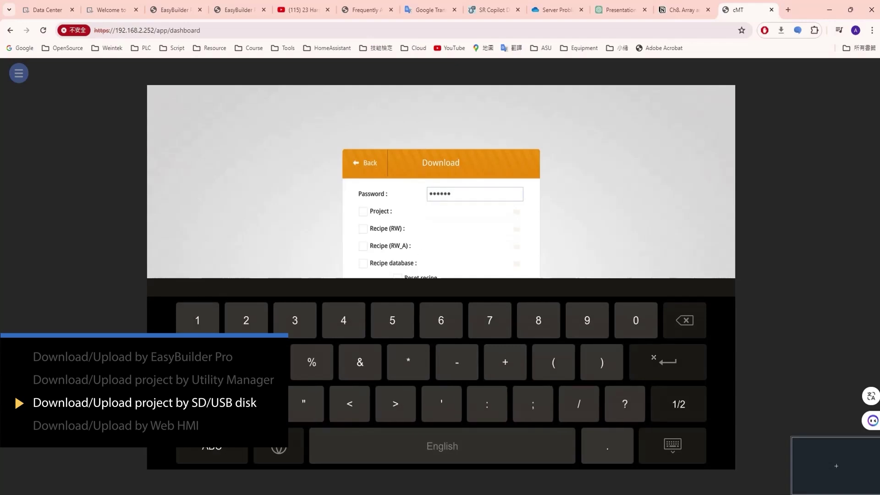
pyautogui.click(636, 345)
# - Download the project usbdisk/disk_a_1/Manage_your_project/project.cxob to the HMI
pyautogui.click(363, 211)
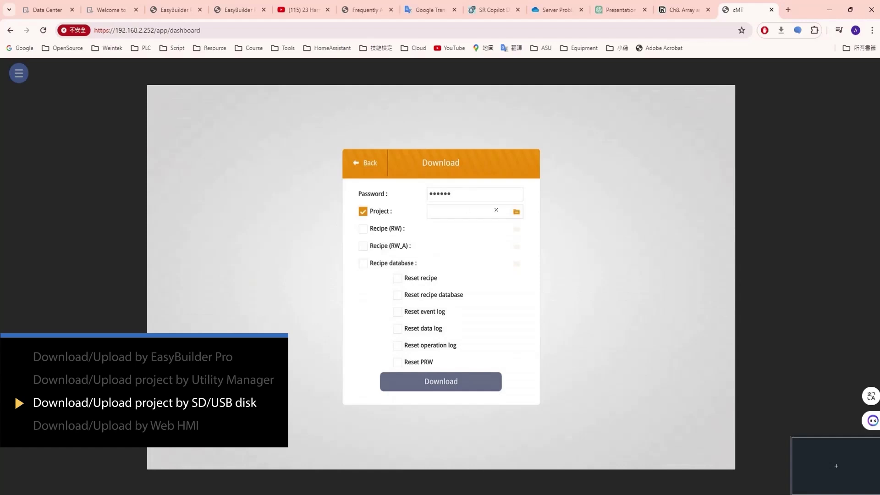
pyautogui.click(517, 212)
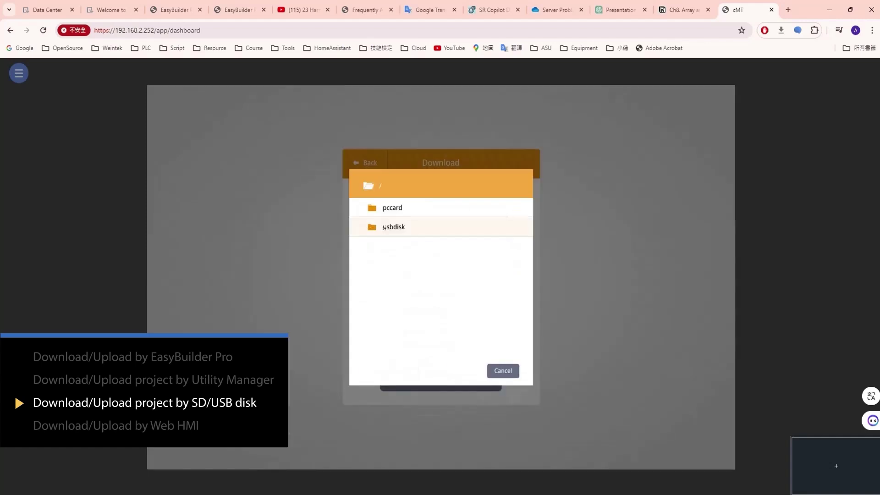
pyautogui.click(384, 227)
pyautogui.click(393, 246)
pyautogui.click(401, 231)
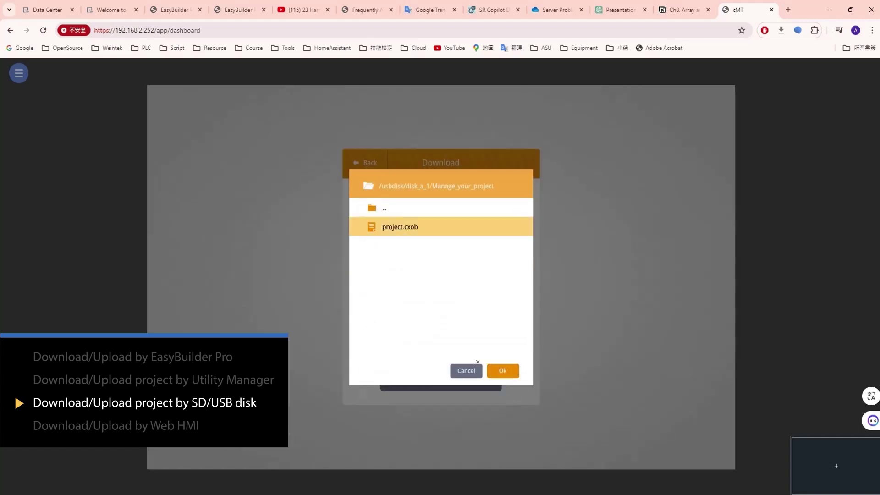
pyautogui.click(503, 371)
pyautogui.click(461, 384)
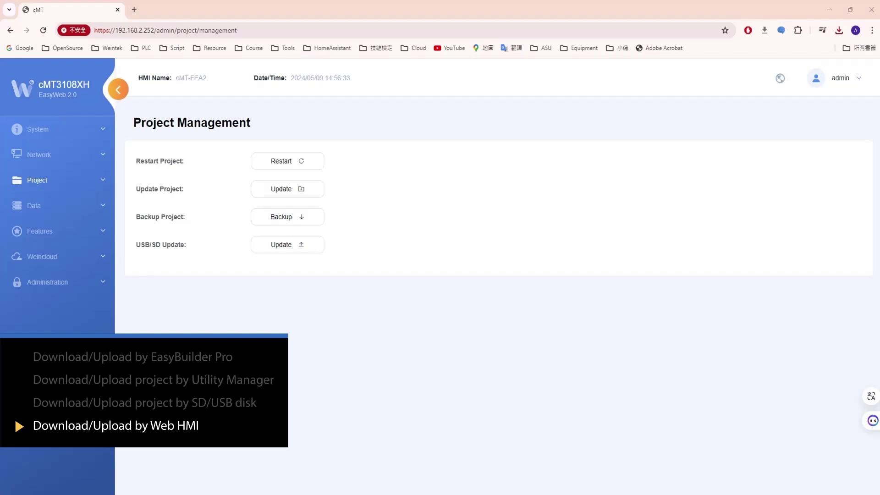
# - Use Project Management's Update Project to upload Manage_your_project.cxob to the HMI
pyautogui.click(29, 183)
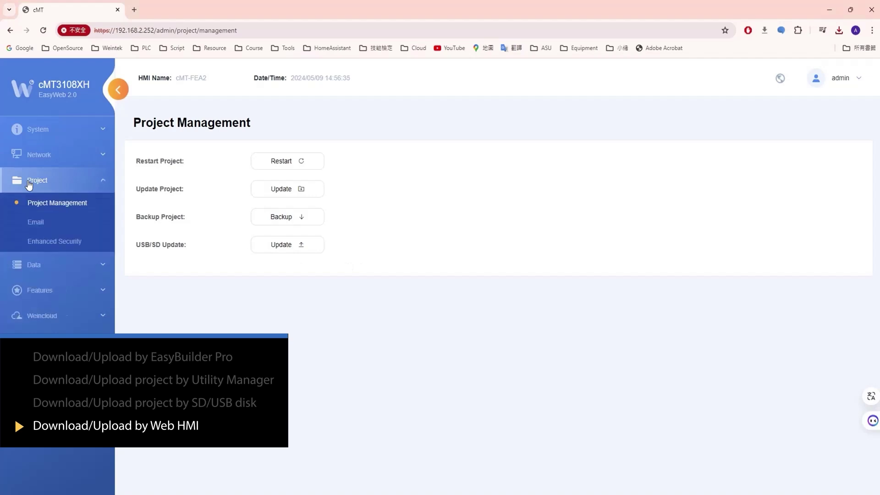
pyautogui.click(280, 190)
pyautogui.click(443, 295)
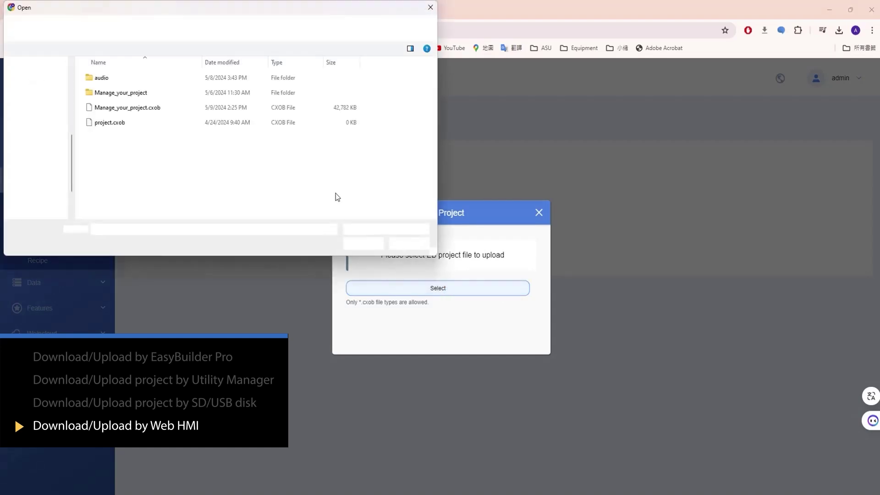
pyautogui.doubleClick(162, 107)
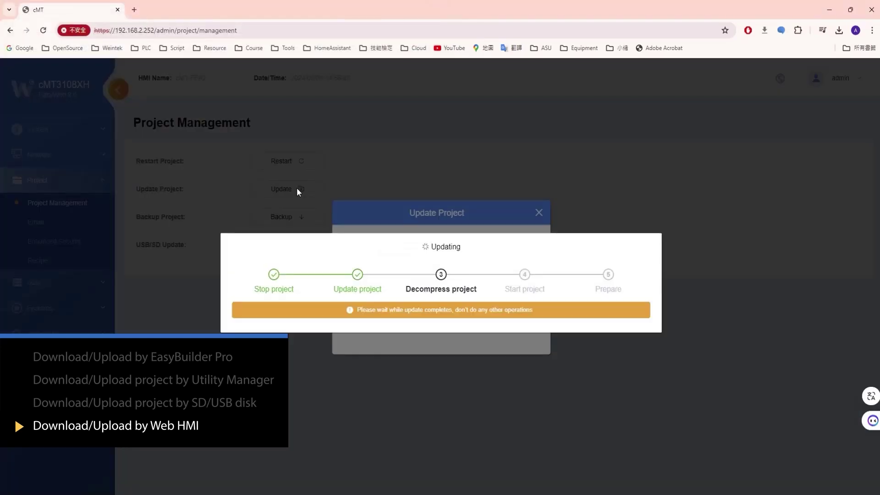